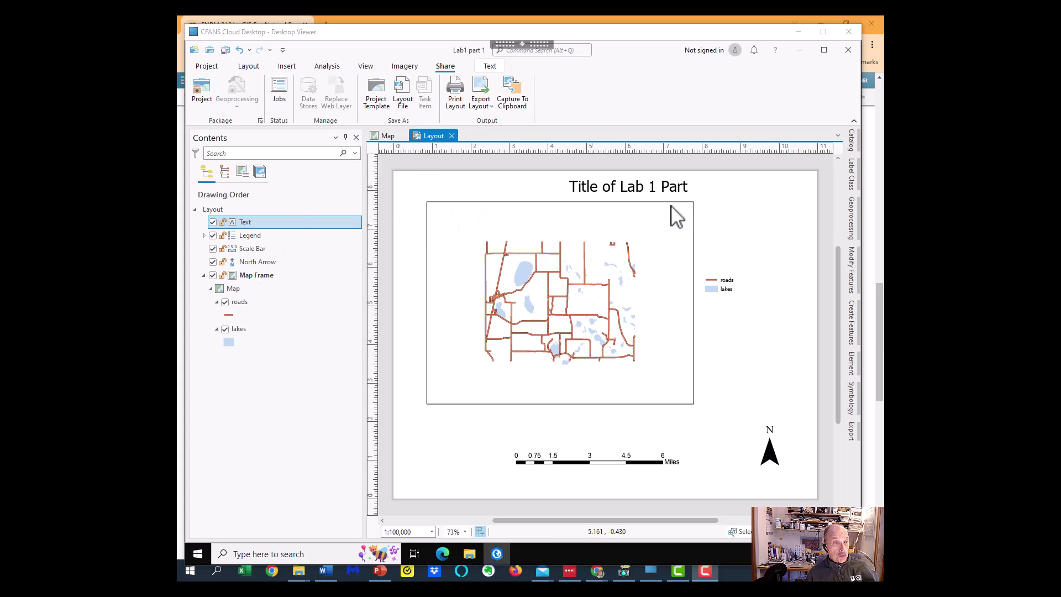
Step: Browse the project's Save As location to the Desktop Lab1 folder, then cancel without saving
{"action": "left_click", "coordinate": [208, 67]}
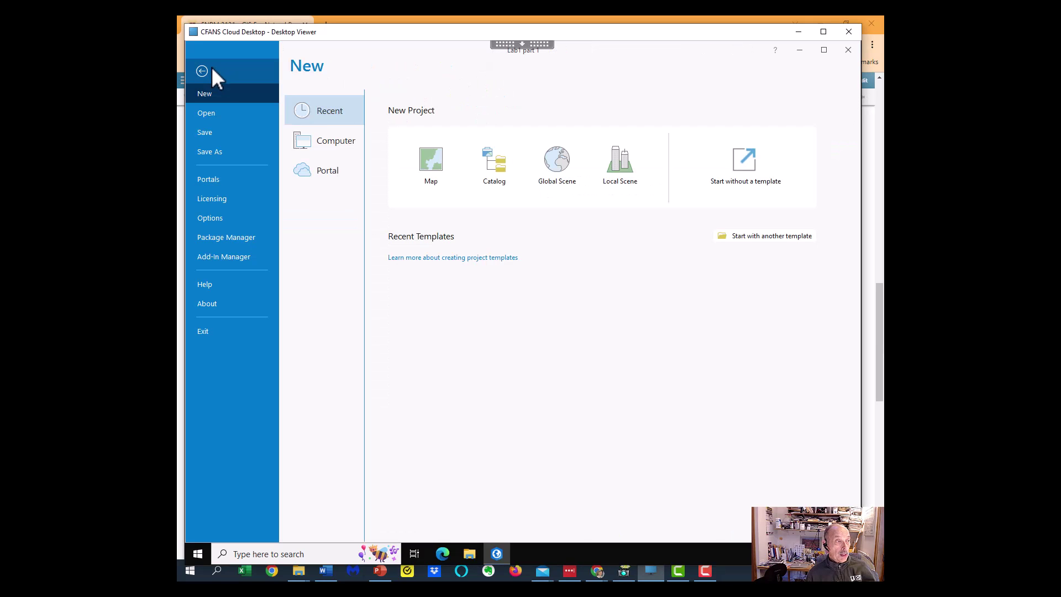
{"action": "left_click", "coordinate": [210, 152]}
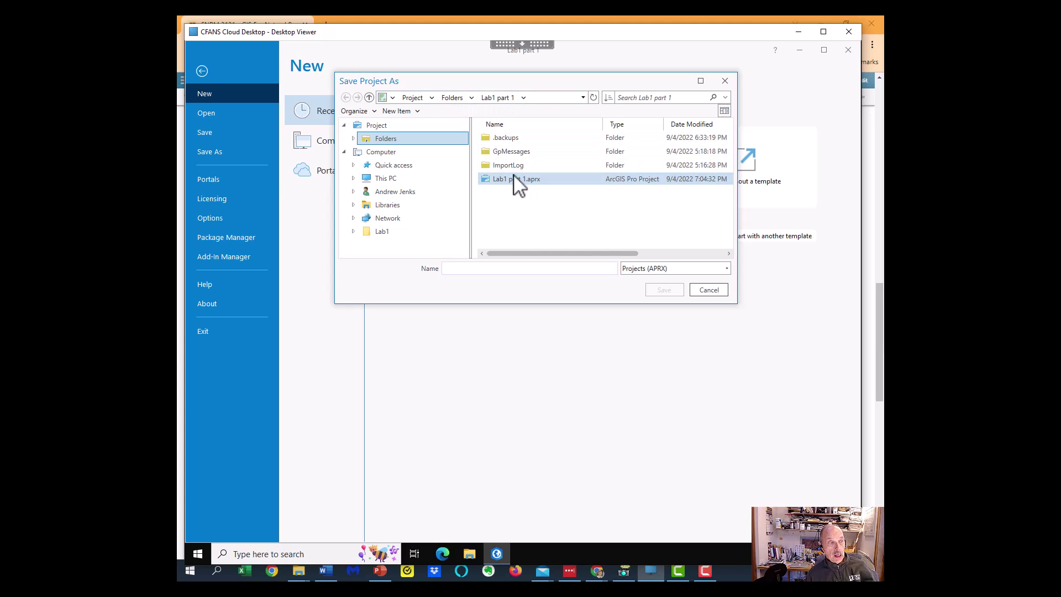
{"action": "left_click", "coordinate": [380, 179]}
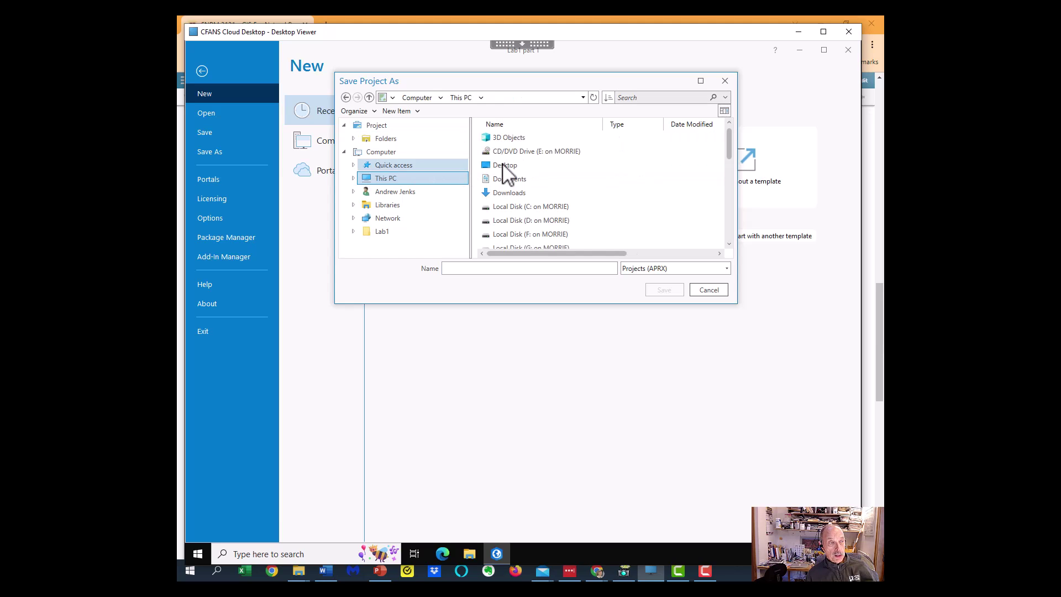
{"action": "double_click", "coordinate": [512, 166]}
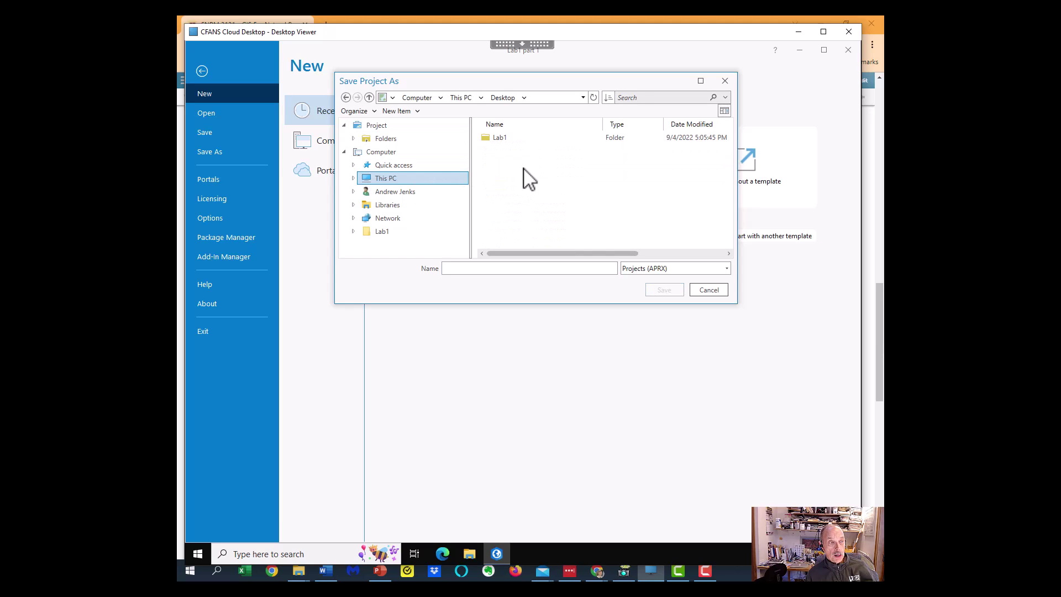
{"action": "double_click", "coordinate": [504, 144]}
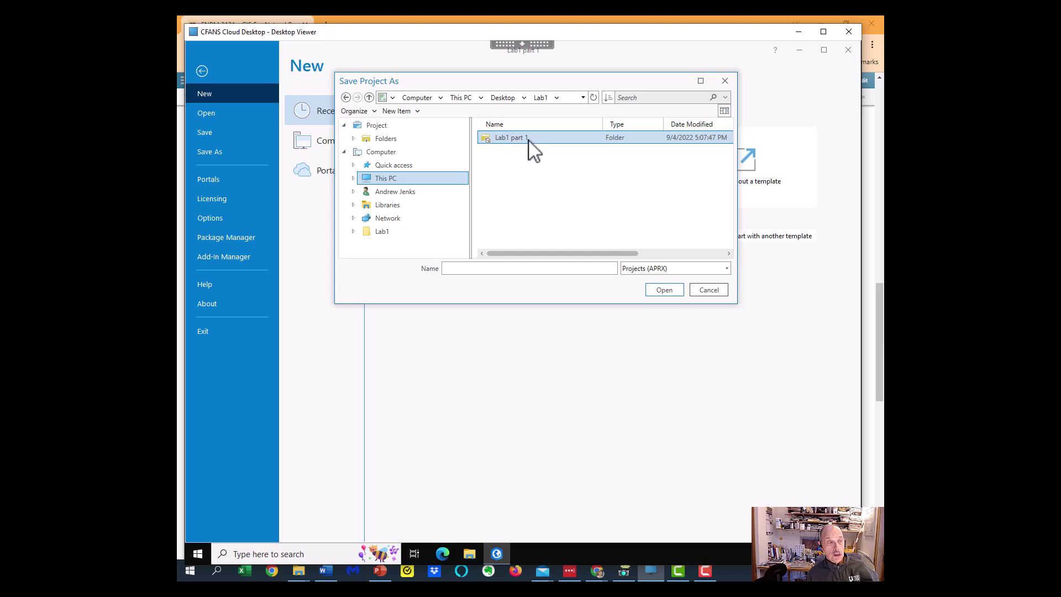
{"action": "left_click", "coordinate": [717, 290]}
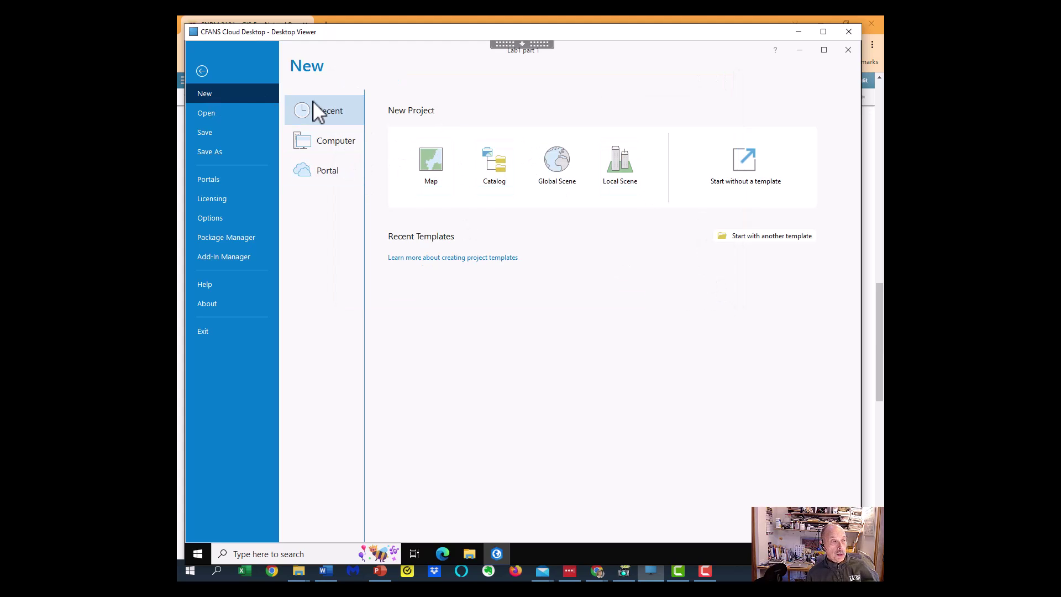
{"action": "left_click", "coordinate": [201, 71]}
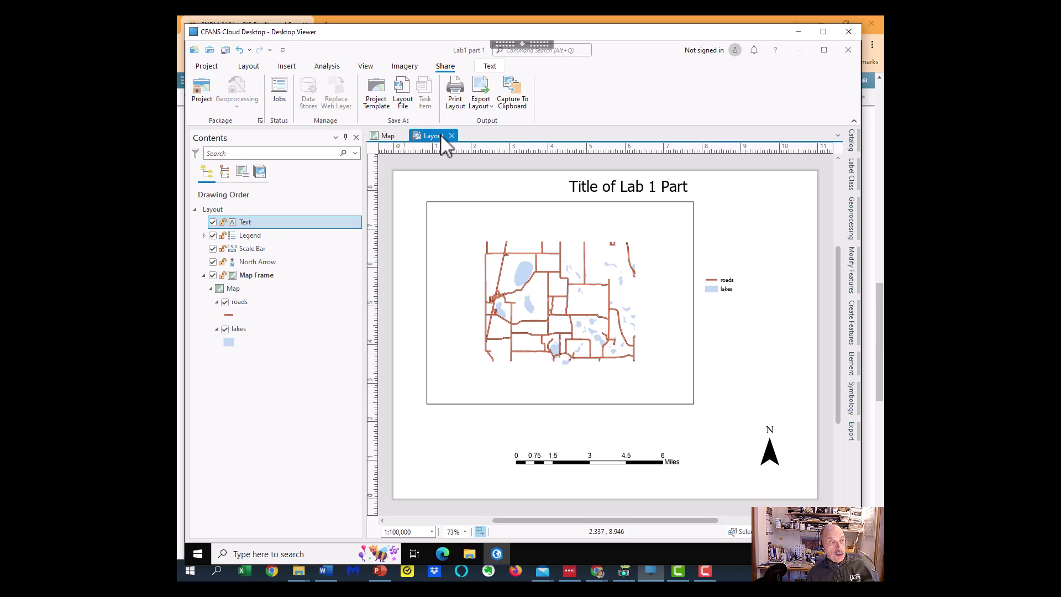
Step: Create a new blank map, Map2, from the Insert tab's New Map list
{"action": "left_click", "coordinate": [287, 67]}
{"action": "left_click", "coordinate": [200, 104]}
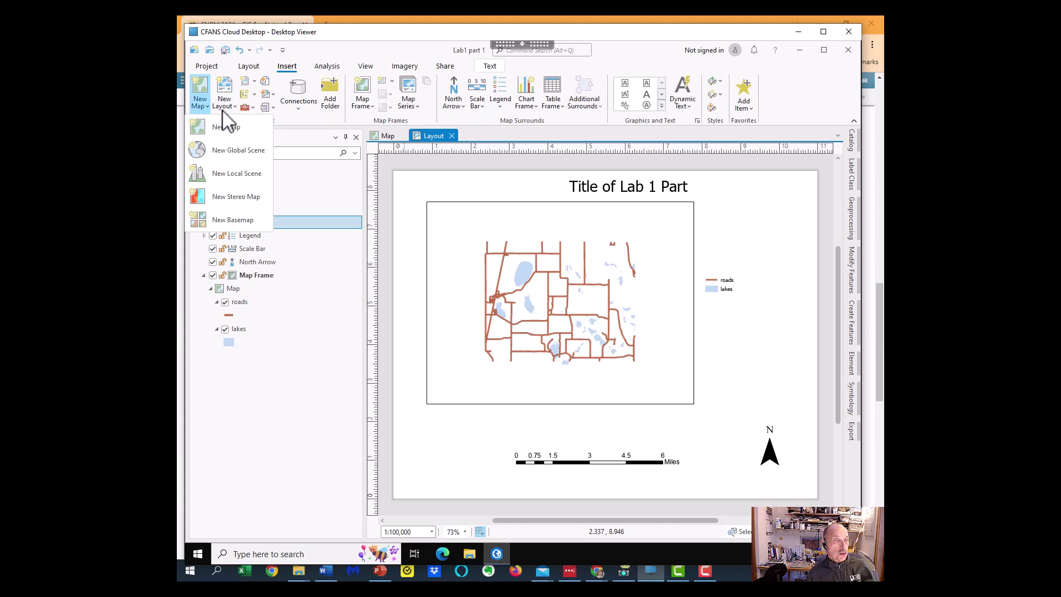
{"action": "left_click", "coordinate": [236, 131]}
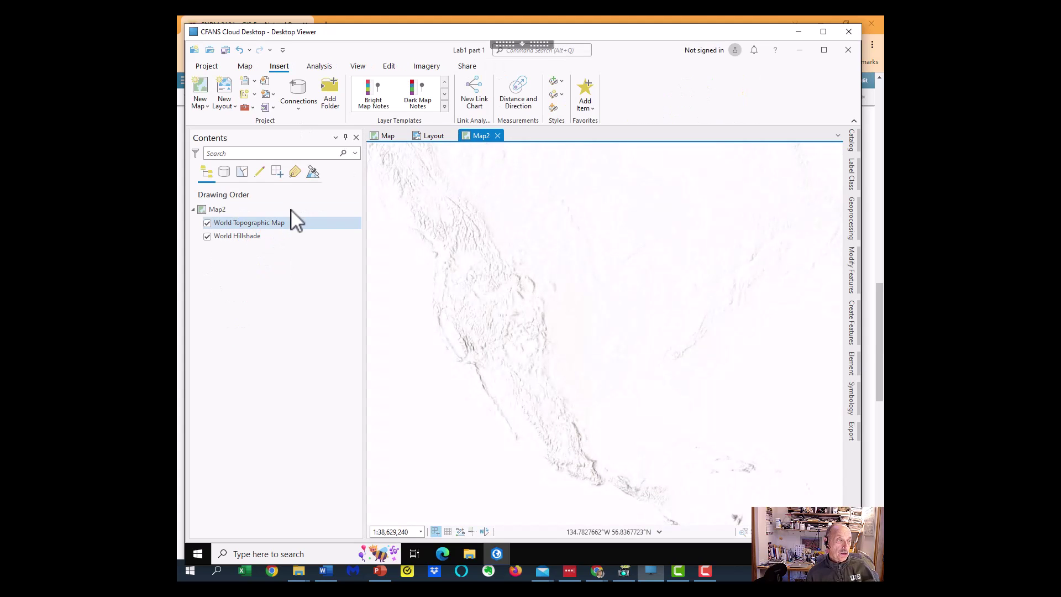
Step: Delete the World Topographic Map and World Hillshade basemap layers from Map2
{"action": "left_click", "coordinate": [268, 221]}
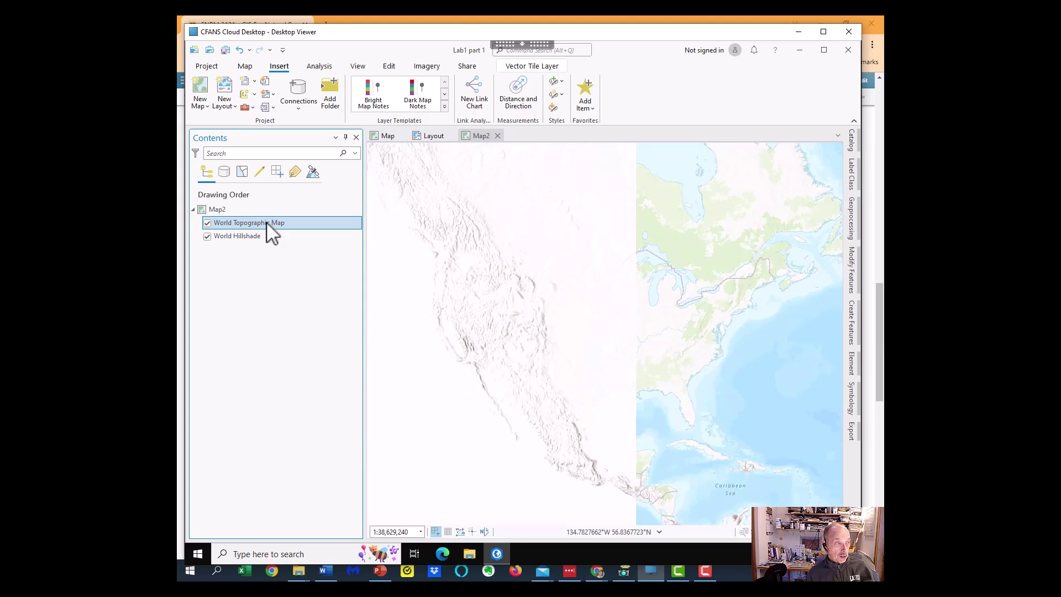
{"action": "key", "text": "Delete"}
{"action": "left_click", "coordinate": [267, 223]}
{"action": "key", "text": "Delete"}
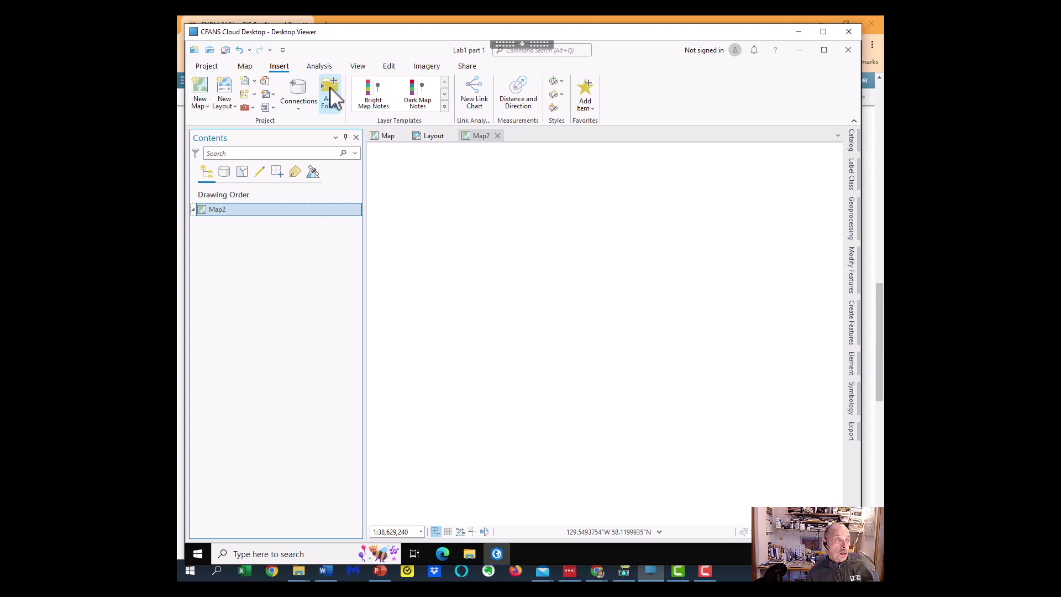
Step: Add wet_lands.shp from the Lab1 folder to Map2 with Add Data
{"action": "left_click", "coordinate": [247, 67]}
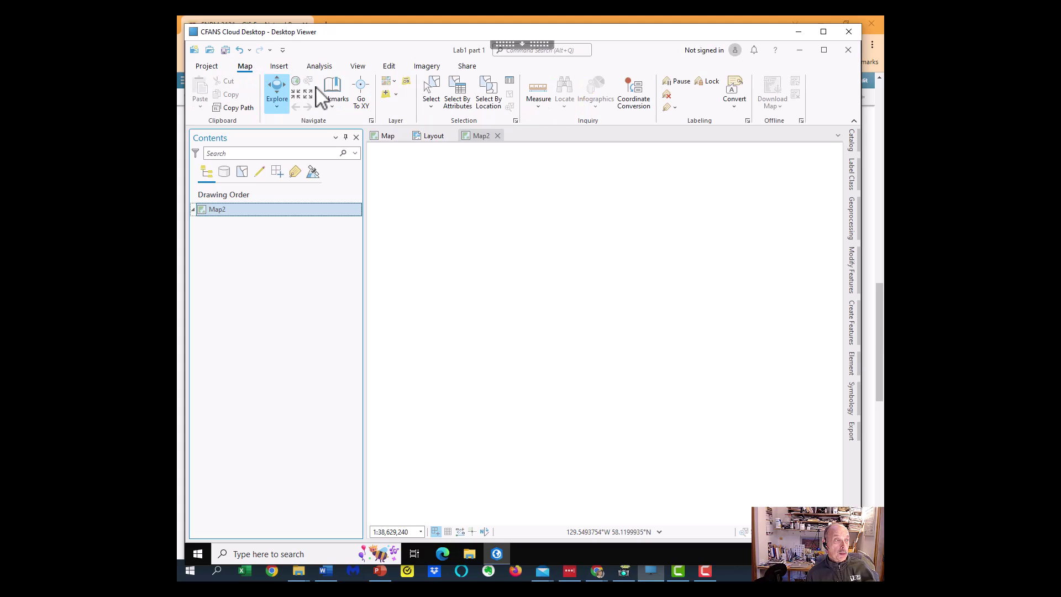
{"action": "left_click", "coordinate": [387, 97]}
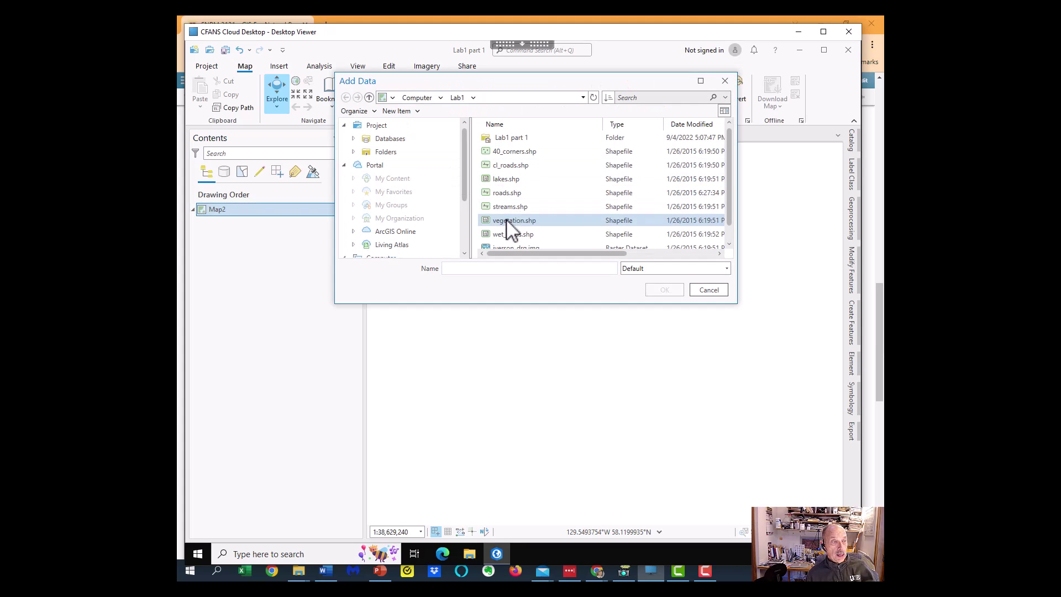
{"action": "left_click", "coordinate": [503, 236]}
{"action": "left_click", "coordinate": [665, 290]}
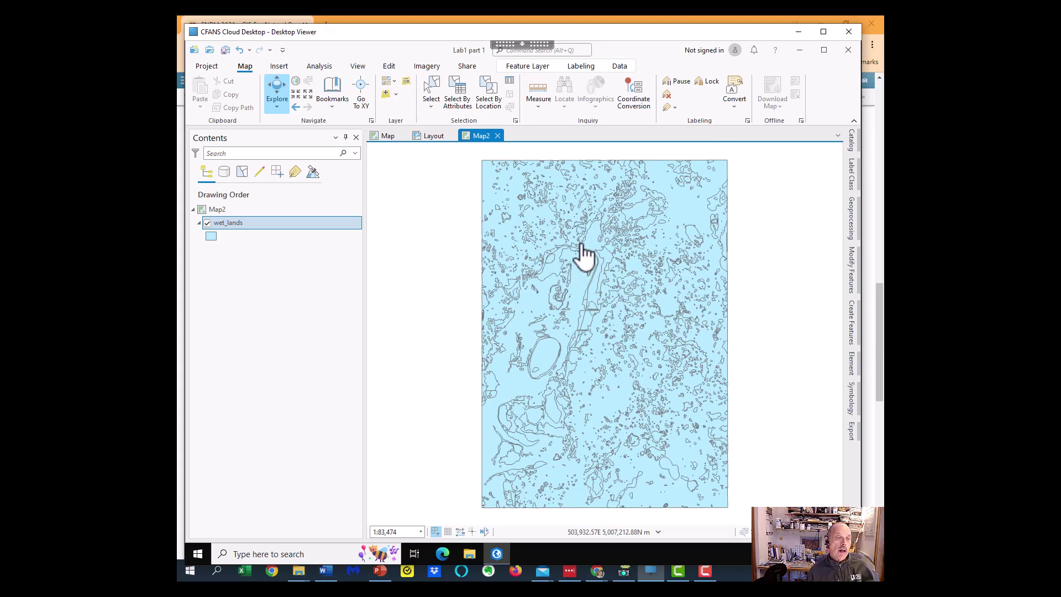
Step: Symbolize wet_lands with Unique Values on the WETLAND_TY field, giving nine wetland classes
{"action": "left_click", "coordinate": [242, 223]}
{"action": "right_click", "coordinate": [242, 223]}
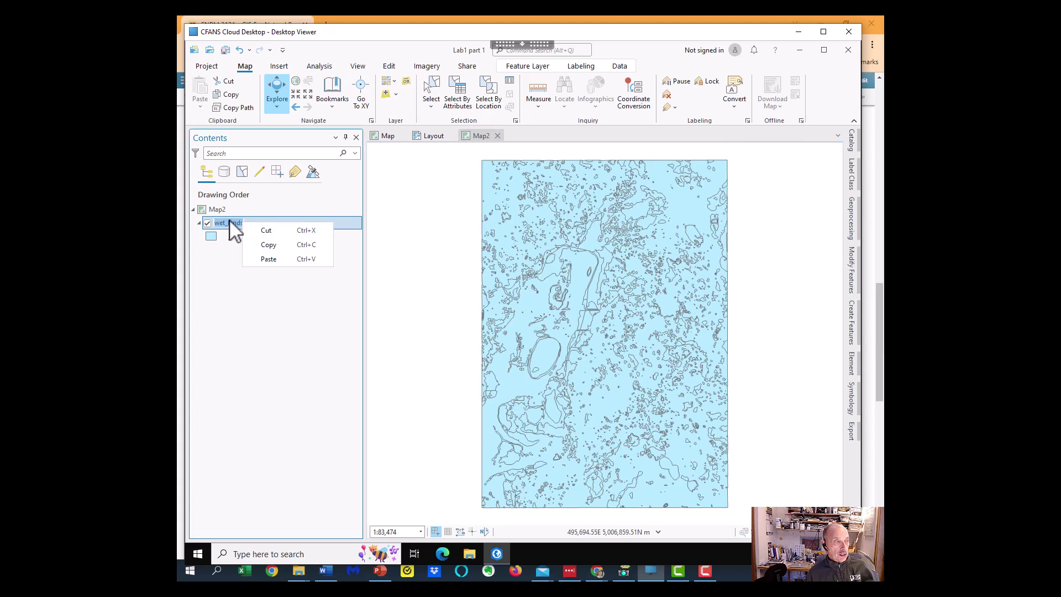
{"action": "key", "text": "Escape"}
{"action": "right_click", "coordinate": [247, 233]}
{"action": "key", "text": "Escape"}
{"action": "right_click", "coordinate": [336, 231]}
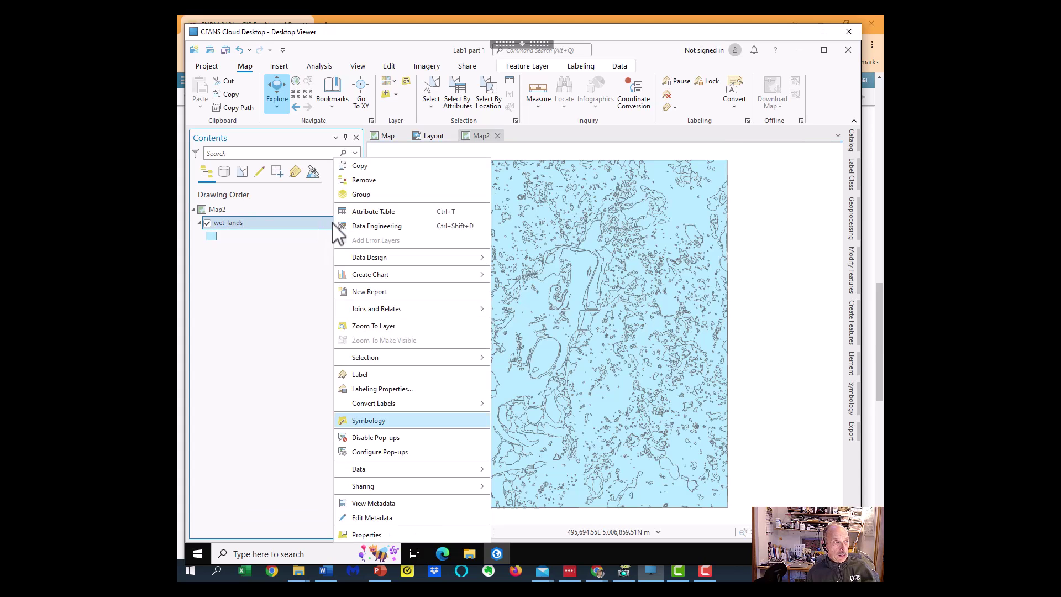
{"action": "left_click", "coordinate": [360, 426]}
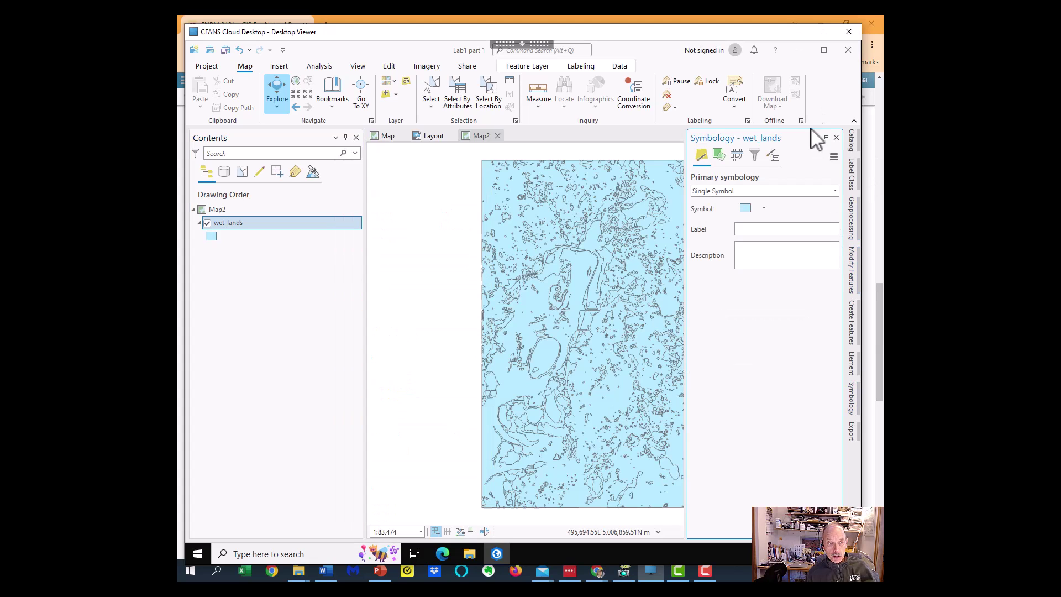
{"action": "left_click", "coordinate": [835, 191]}
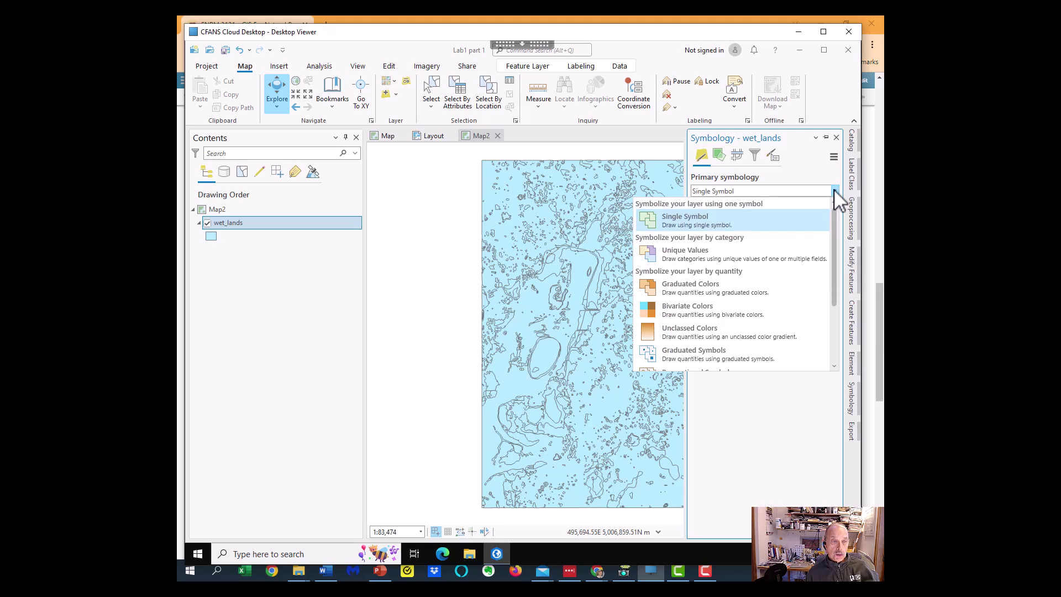
{"action": "left_click", "coordinate": [774, 263]}
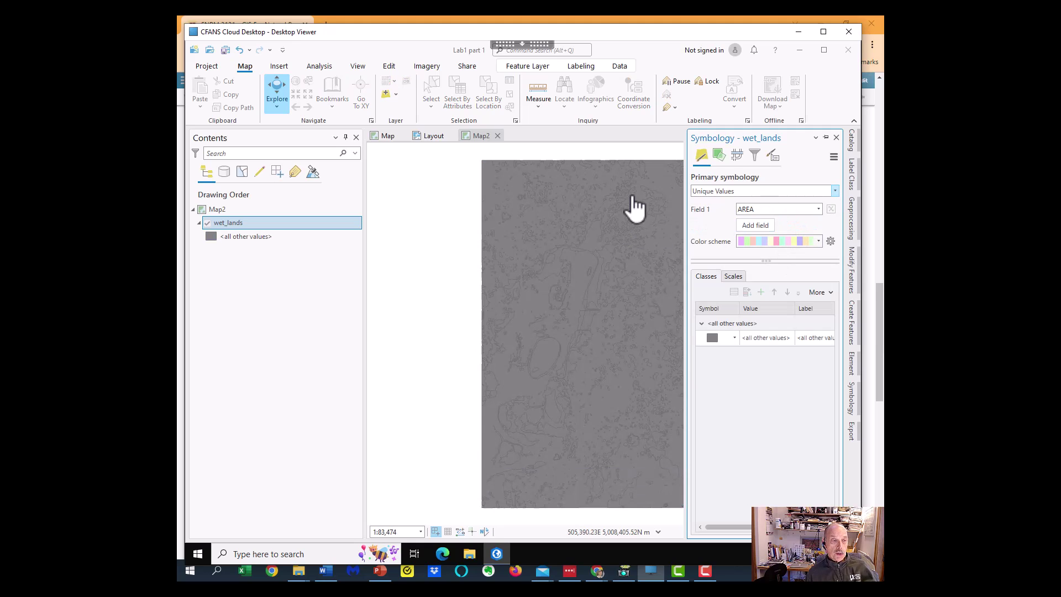
{"action": "left_click", "coordinate": [818, 210]}
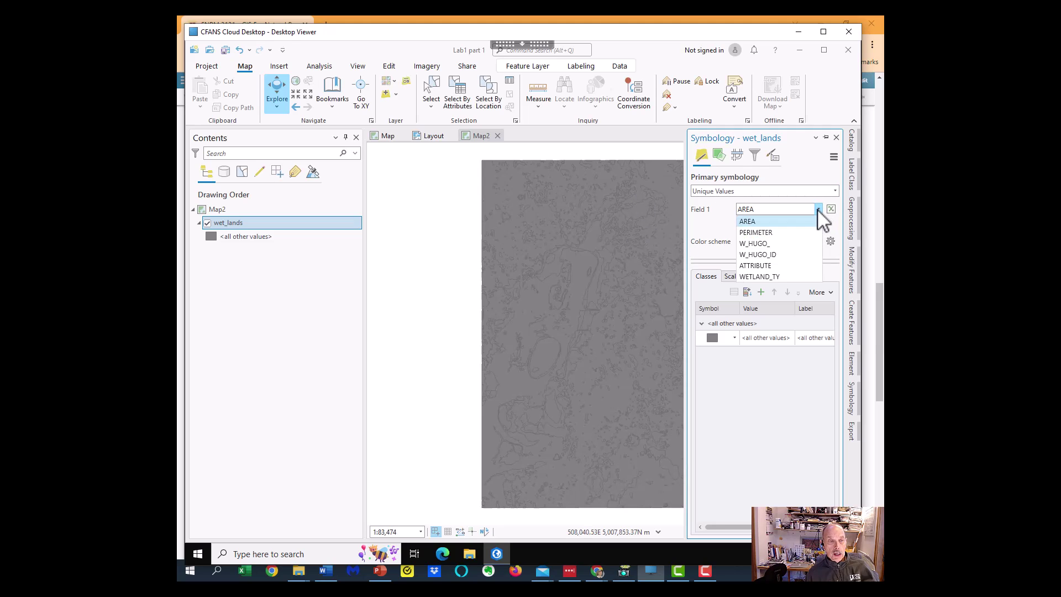
{"action": "left_click", "coordinate": [793, 284]}
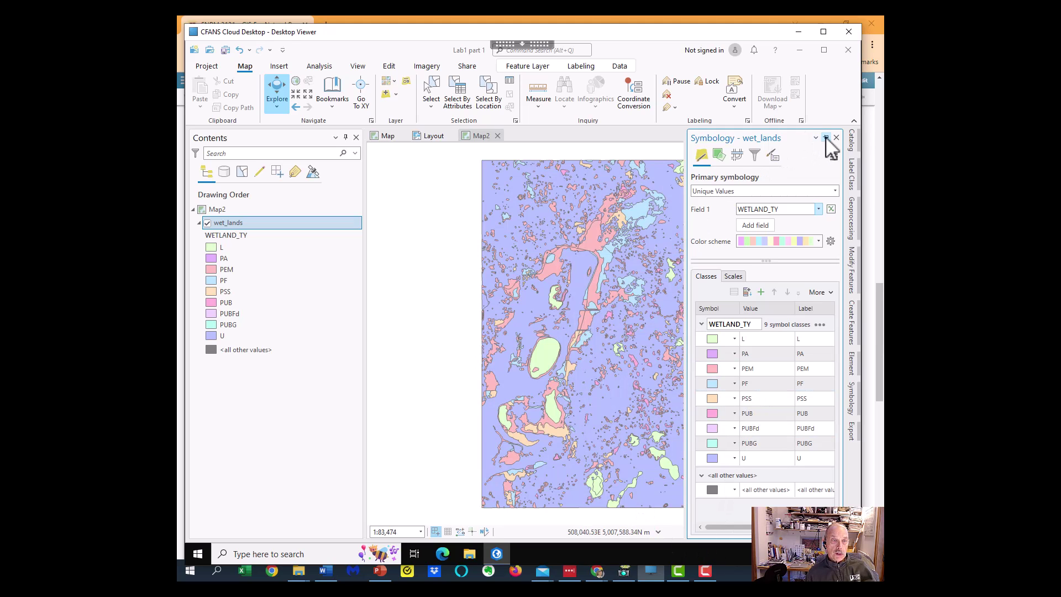
{"action": "left_click", "coordinate": [826, 138]}
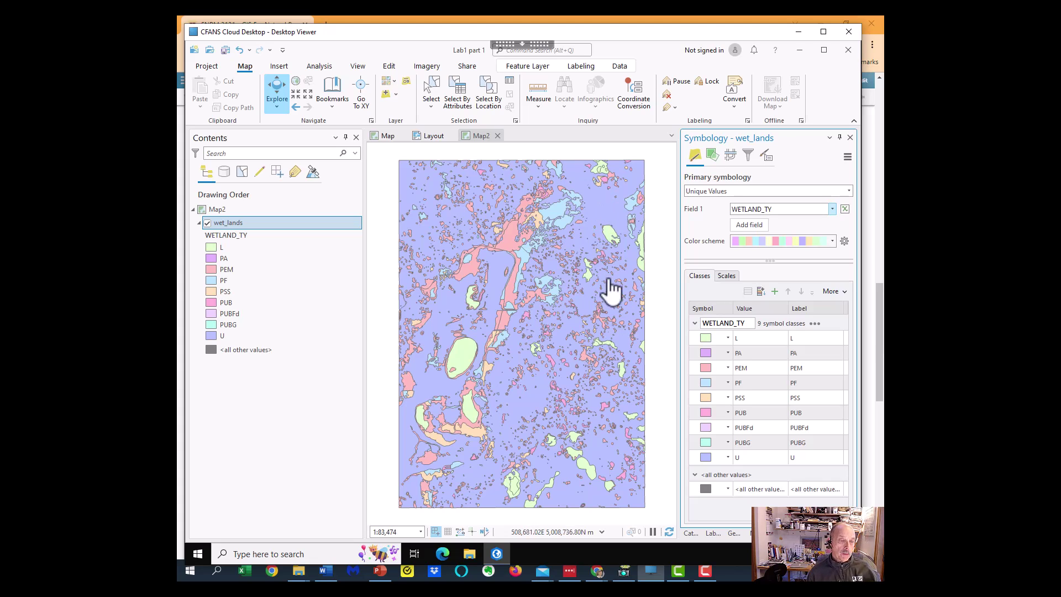
Step: Give the U wetland class the hollow Black Outline symbol
{"action": "left_click", "coordinate": [714, 491]}
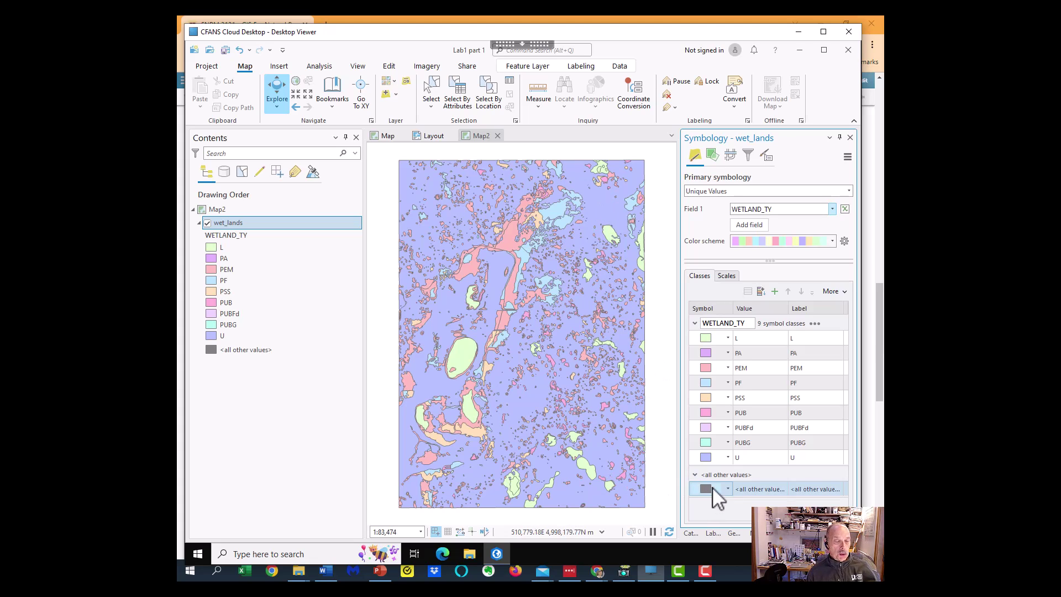
{"action": "left_click", "coordinate": [727, 457]}
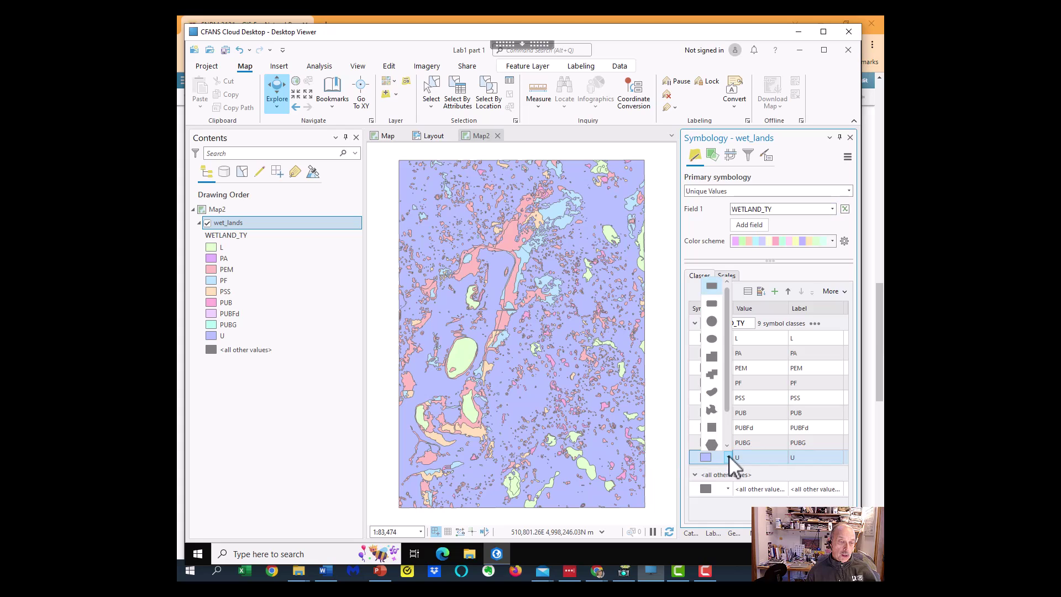
{"action": "left_click", "coordinate": [710, 458]}
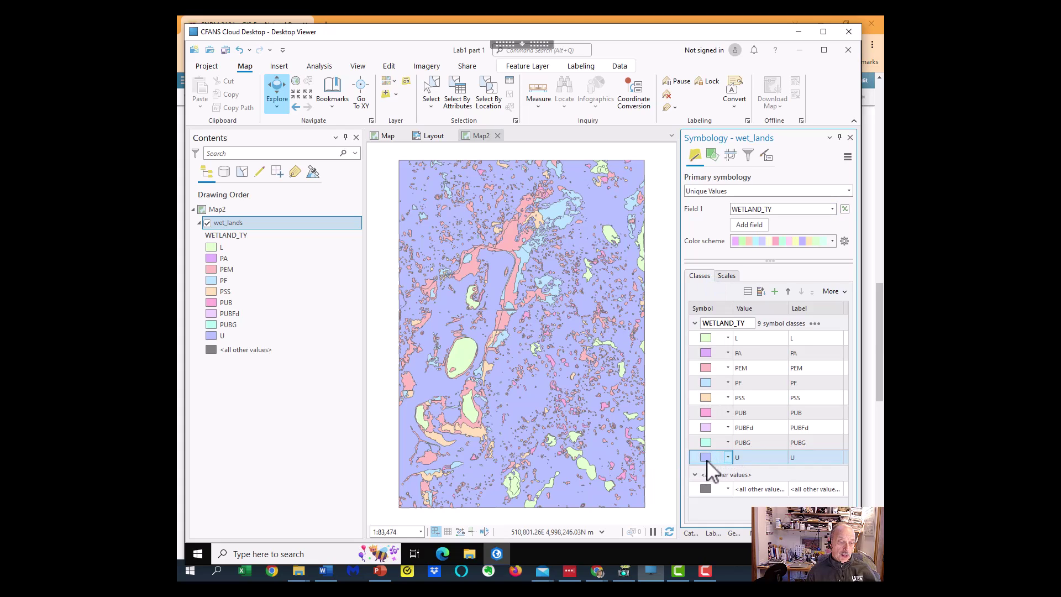
{"action": "left_click", "coordinate": [706, 459]}
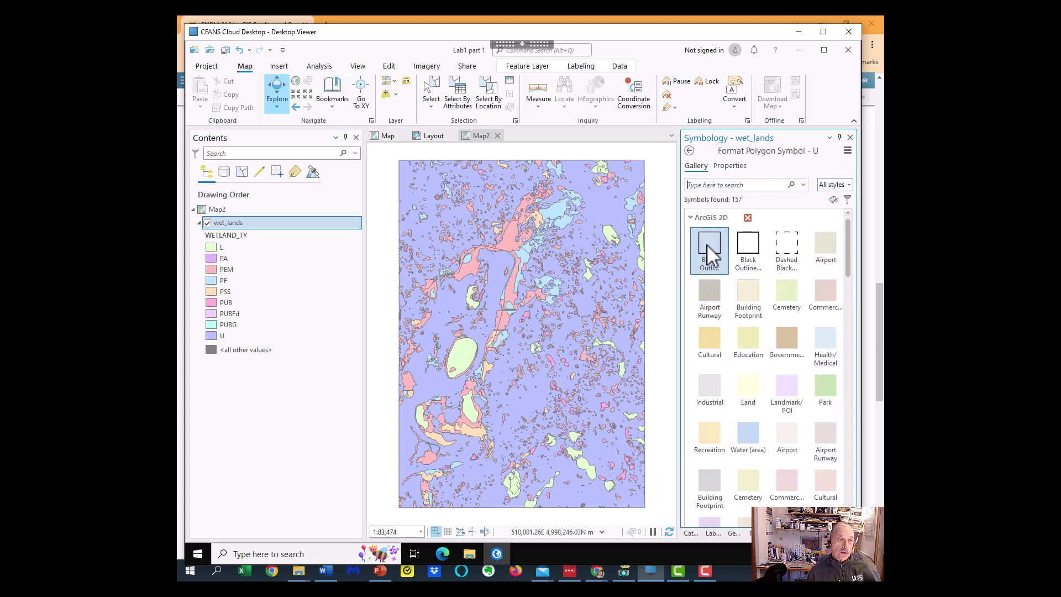
{"action": "left_click", "coordinate": [707, 244]}
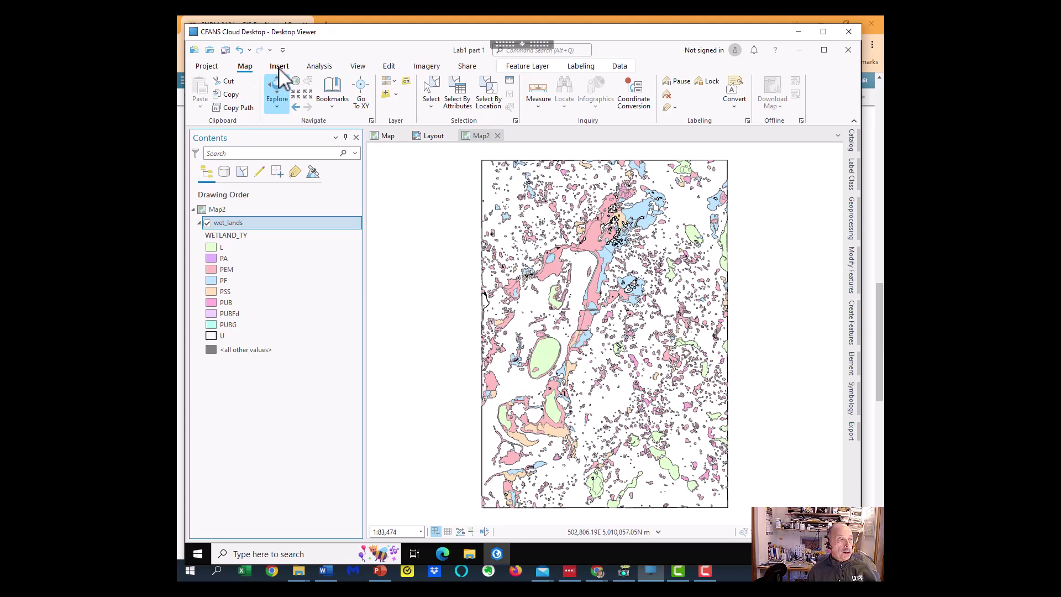
Step: Create an ANSI letter portrait layout and draw a Map2 map frame (1:83,474) across the page
{"action": "left_click", "coordinate": [279, 66]}
{"action": "left_click", "coordinate": [226, 97]}
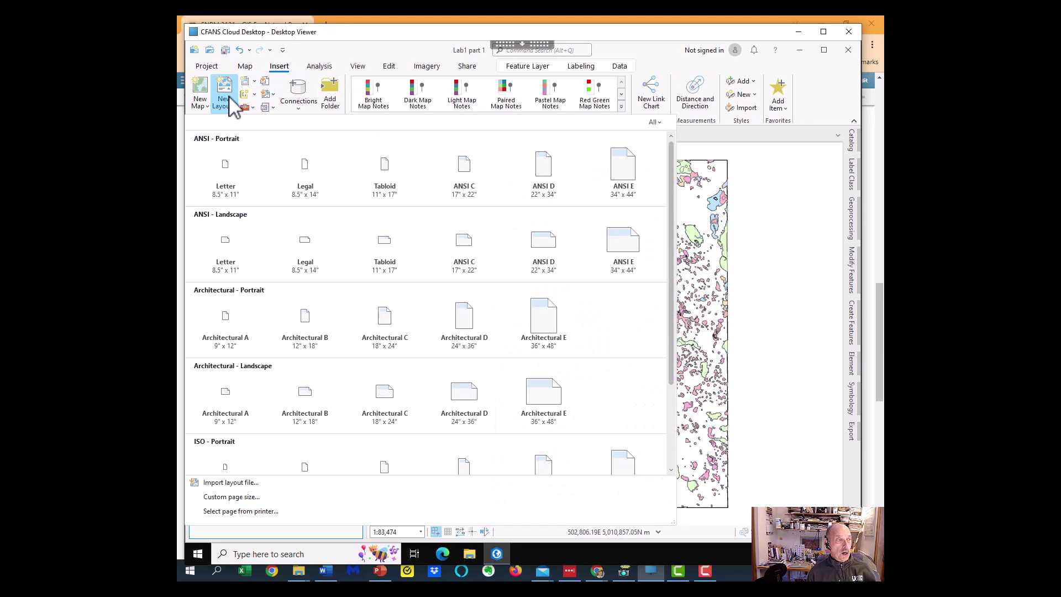
{"action": "left_click", "coordinate": [226, 172]}
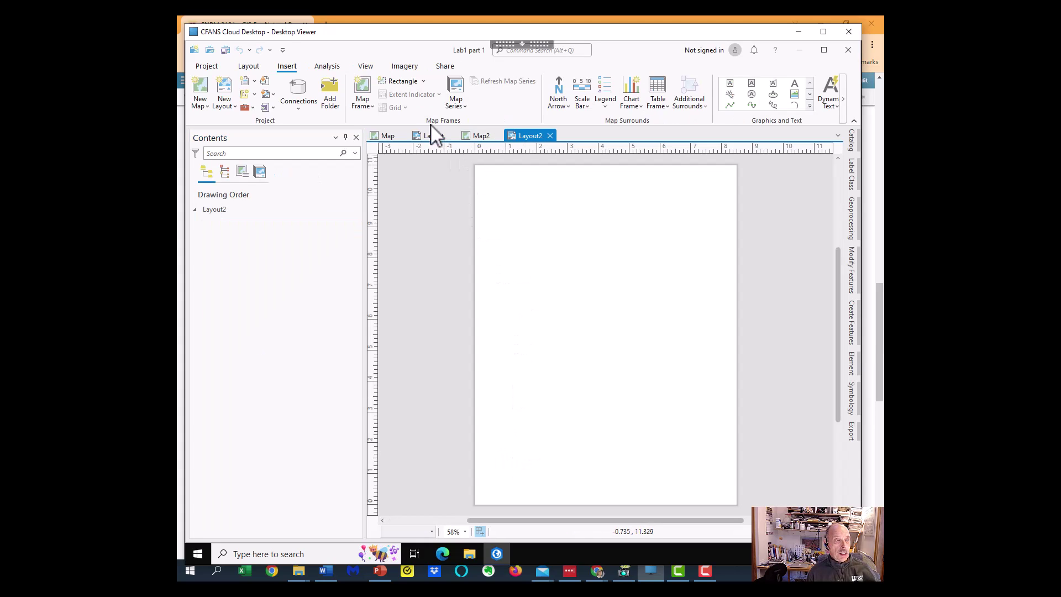
{"action": "left_click", "coordinate": [363, 102]}
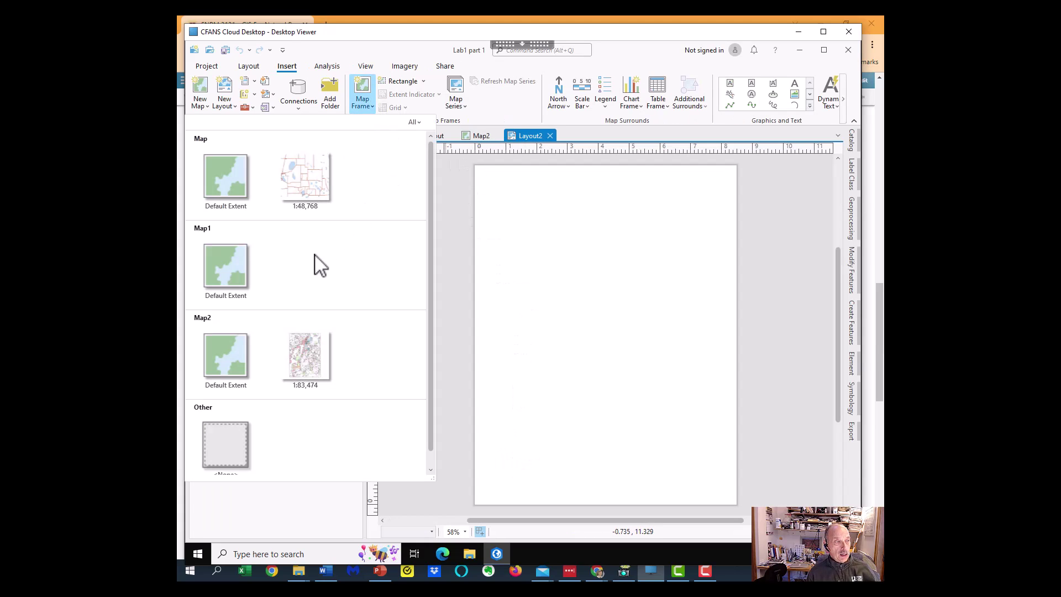
{"action": "left_click", "coordinate": [306, 363]}
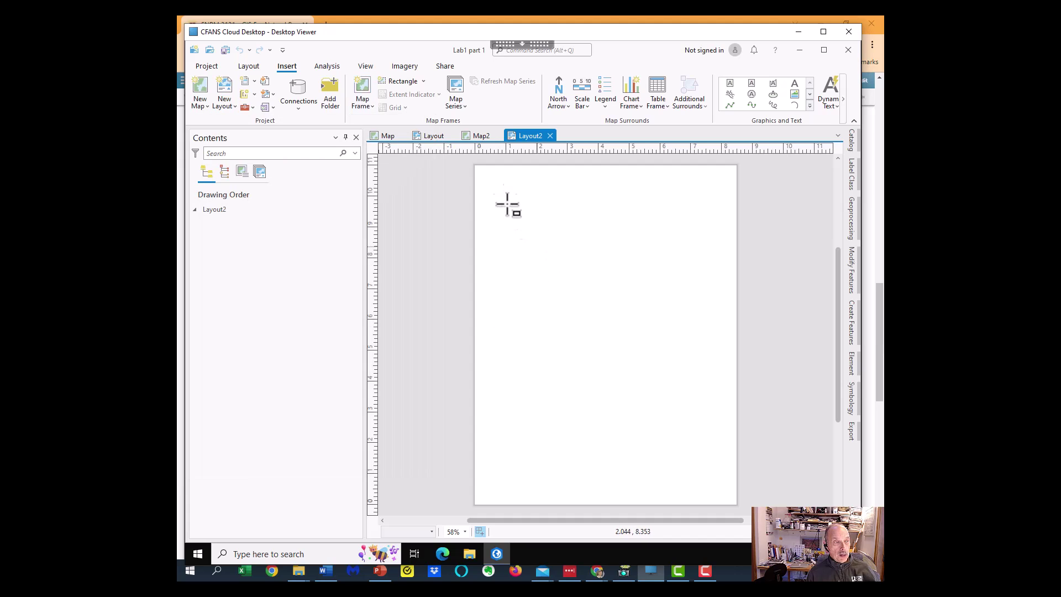
{"action": "left_click_drag", "start_coordinate": [527, 273], "coordinate": [684, 453]}
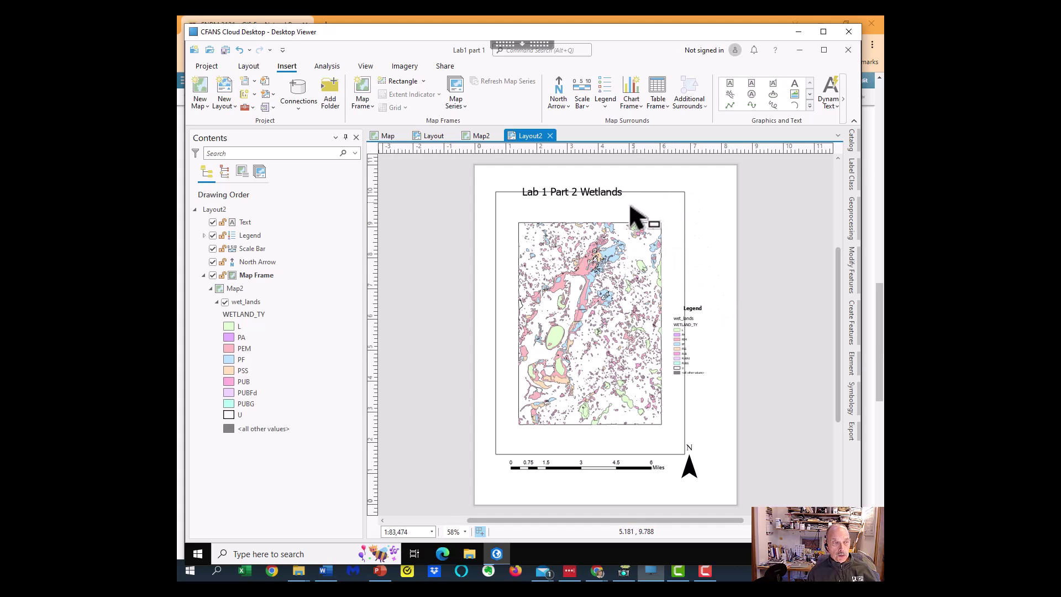
Step: Set the map frame's border symbol colour to No color
{"action": "left_click", "coordinate": [623, 221]}
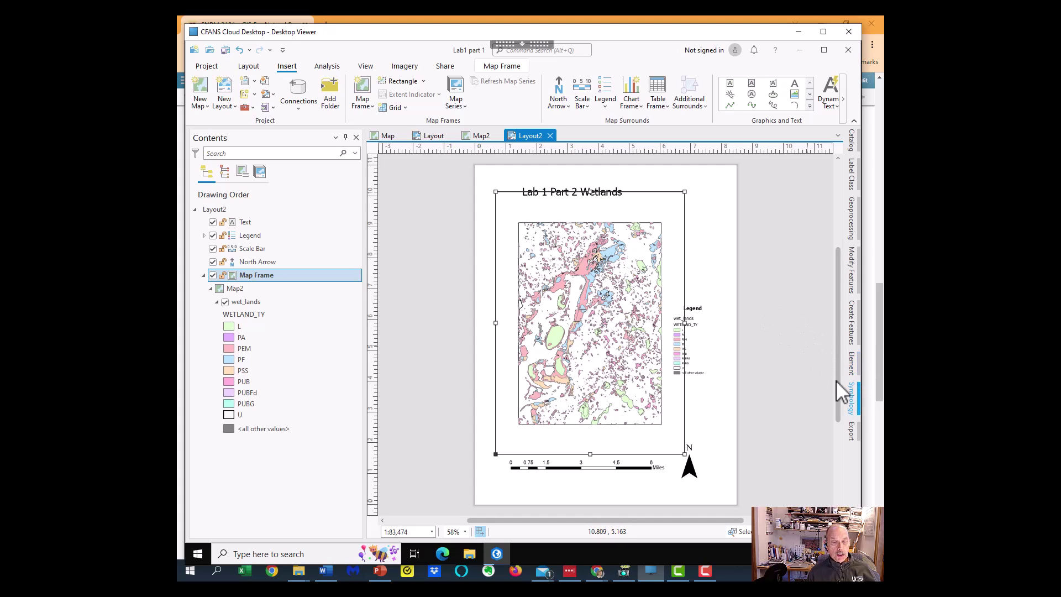
{"action": "left_click", "coordinate": [851, 390]}
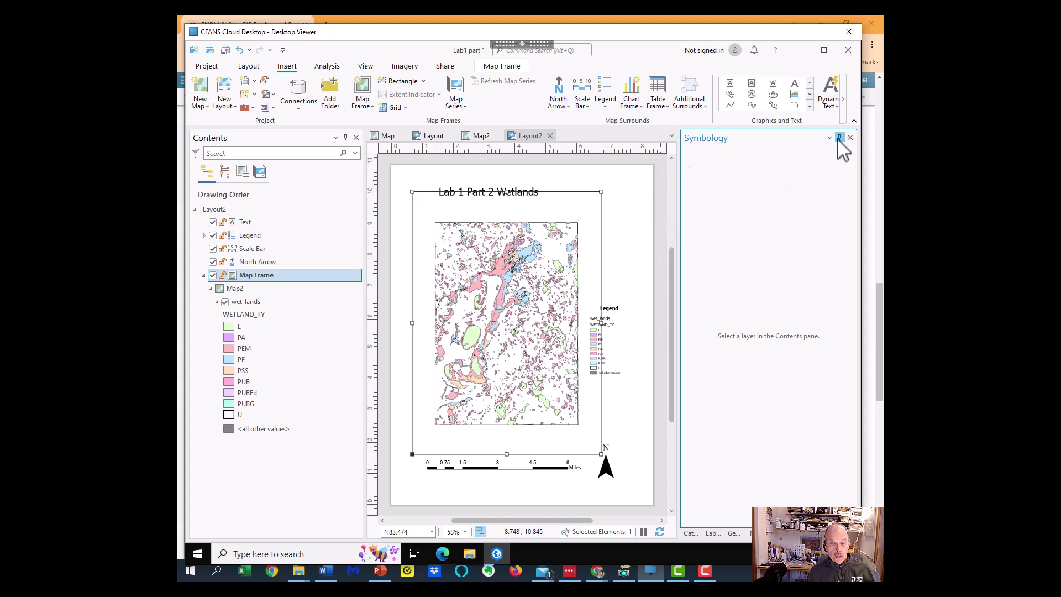
{"action": "left_click", "coordinate": [838, 139]}
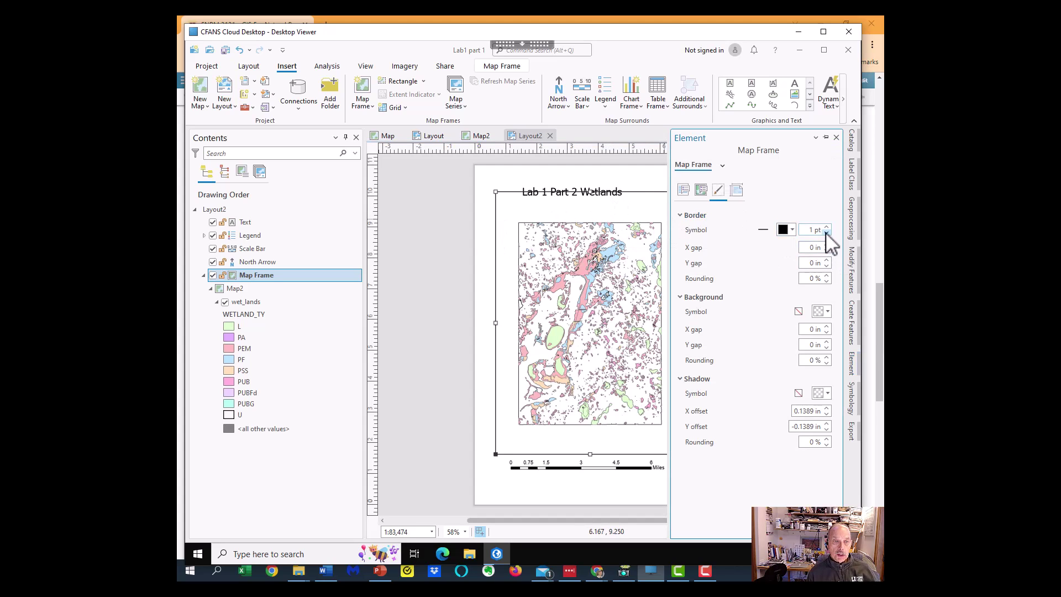
{"action": "left_click", "coordinate": [793, 230]}
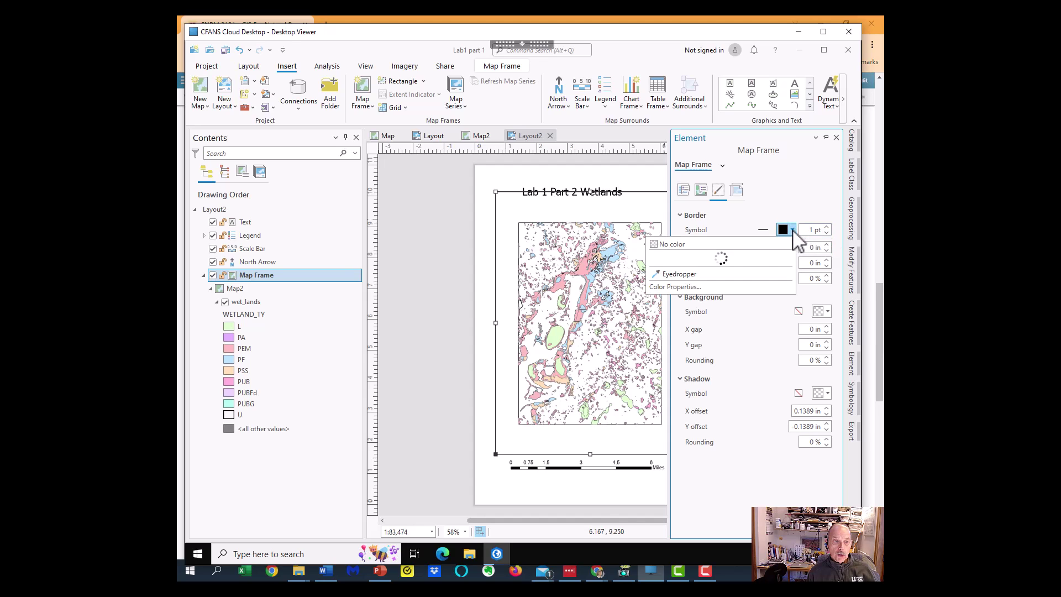
{"action": "left_click", "coordinate": [727, 245]}
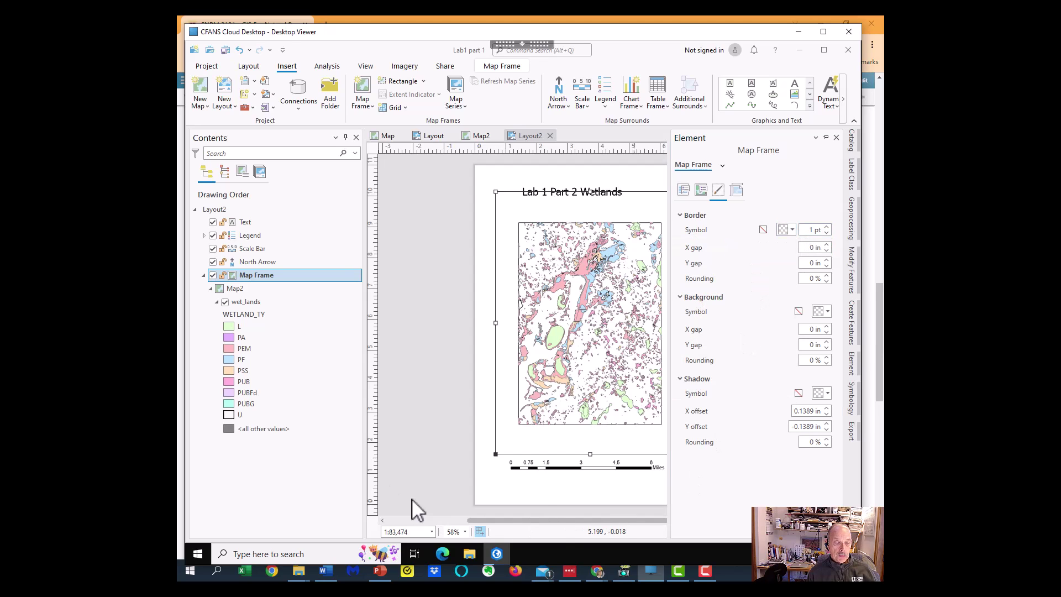
{"action": "left_click", "coordinate": [403, 437]}
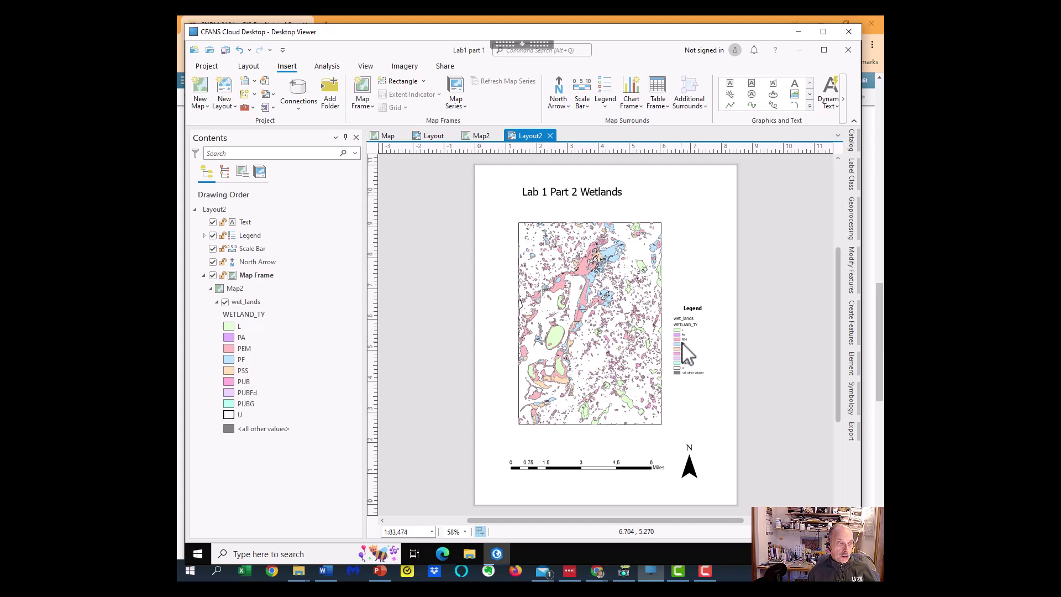
Step: Turn off Show all other values in the wet_lands layer's symbology
{"action": "left_click", "coordinate": [217, 289]}
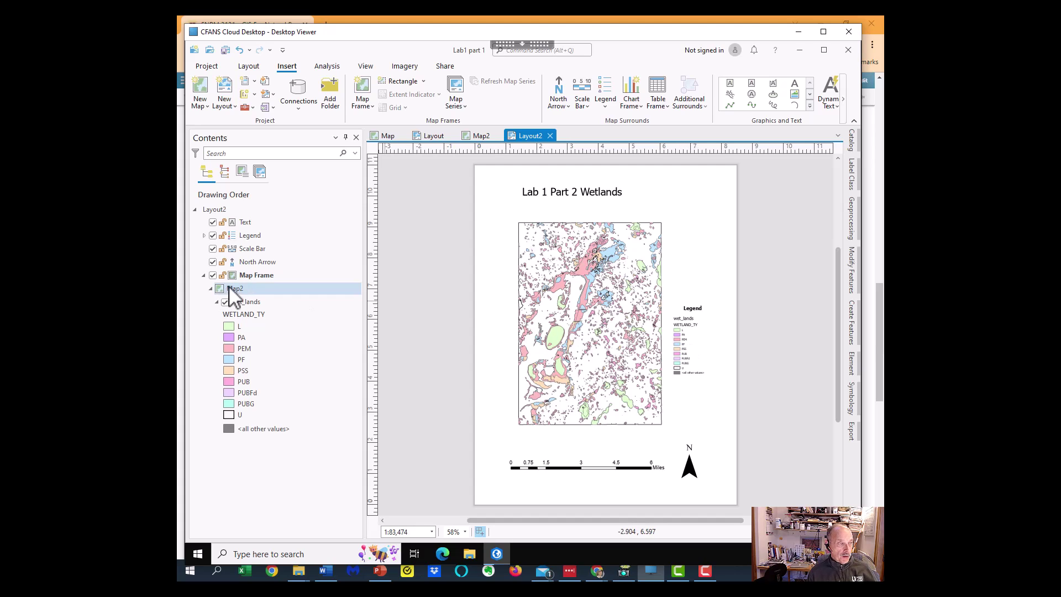
{"action": "left_click", "coordinate": [240, 279]}
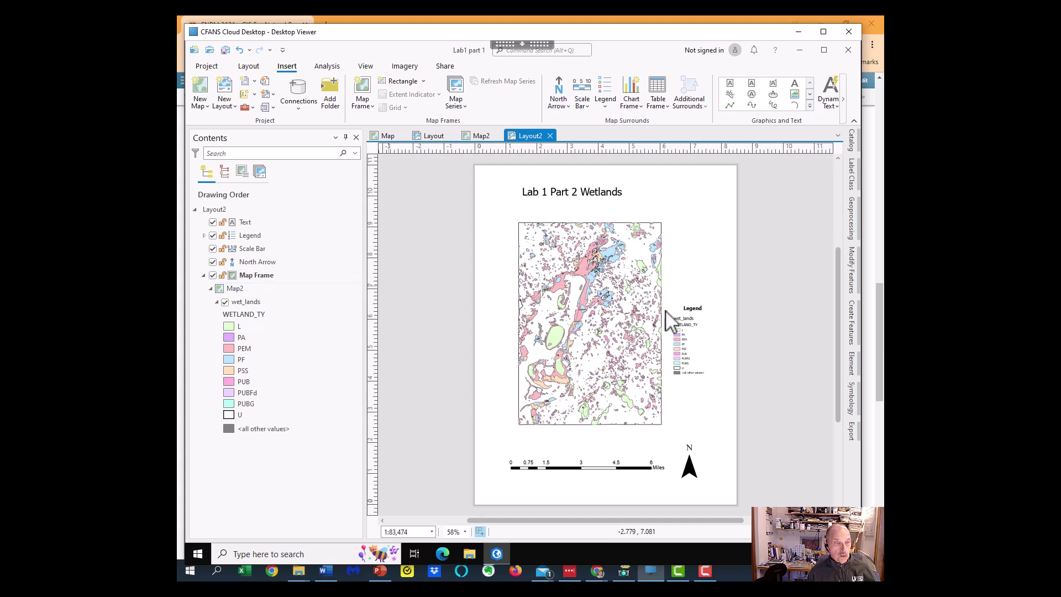
{"action": "left_click", "coordinate": [264, 288]}
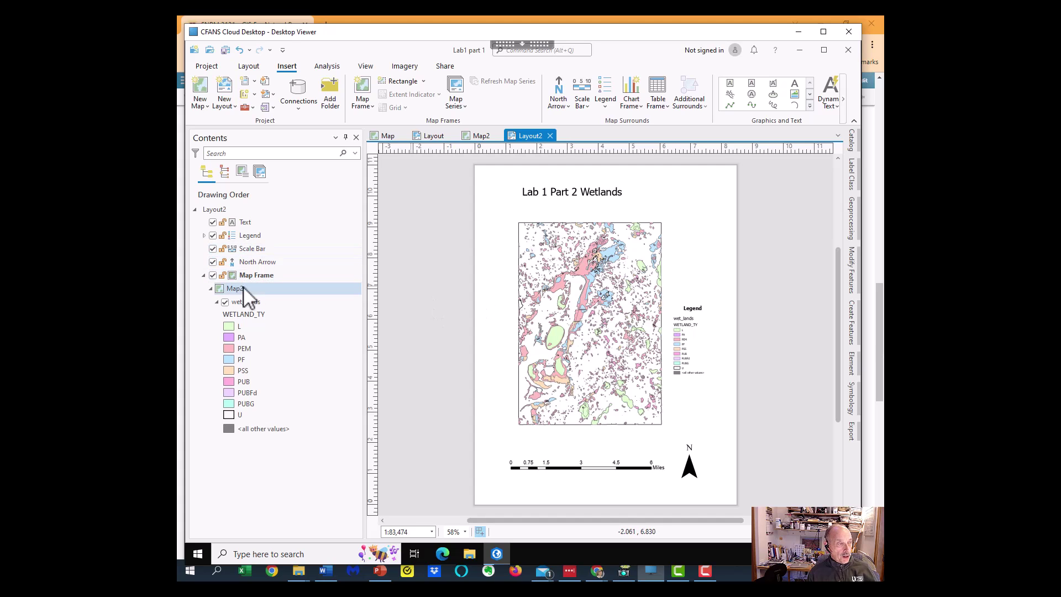
{"action": "left_click", "coordinate": [243, 301]}
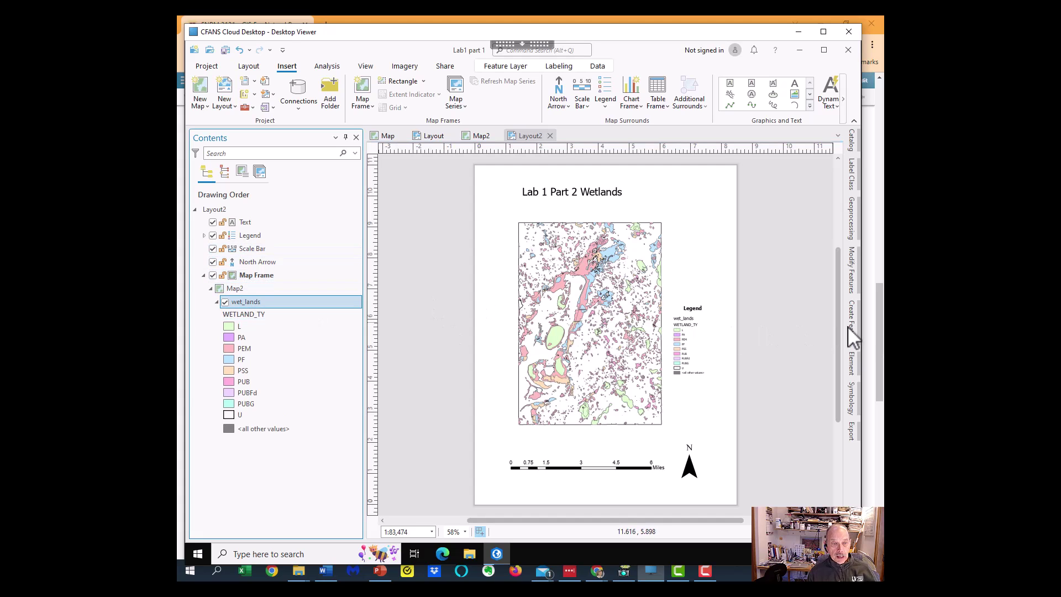
{"action": "left_click", "coordinate": [849, 395]}
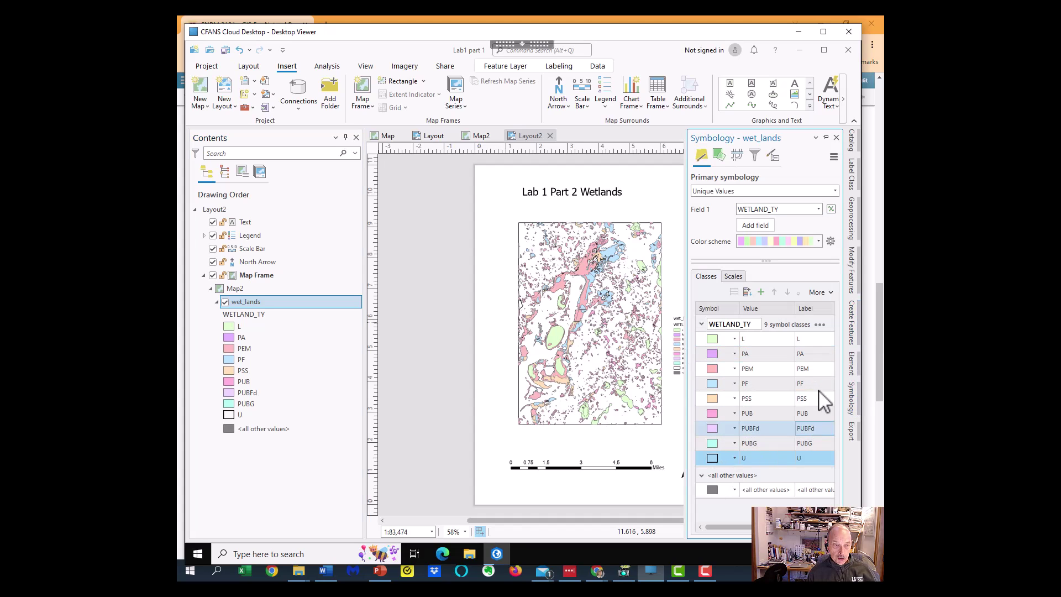
{"action": "left_click", "coordinate": [829, 292]}
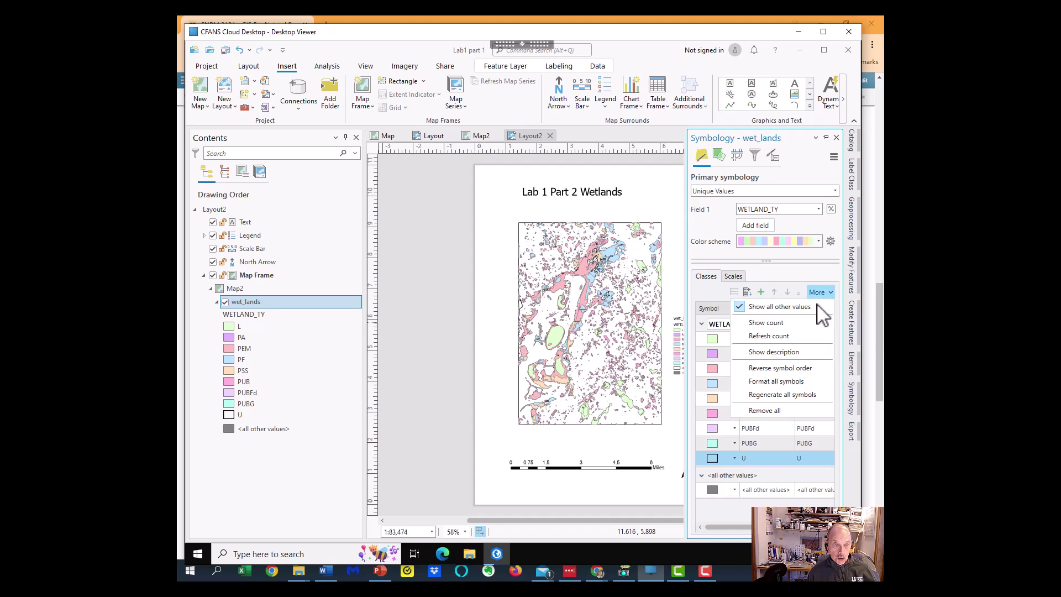
{"action": "left_click", "coordinate": [746, 310]}
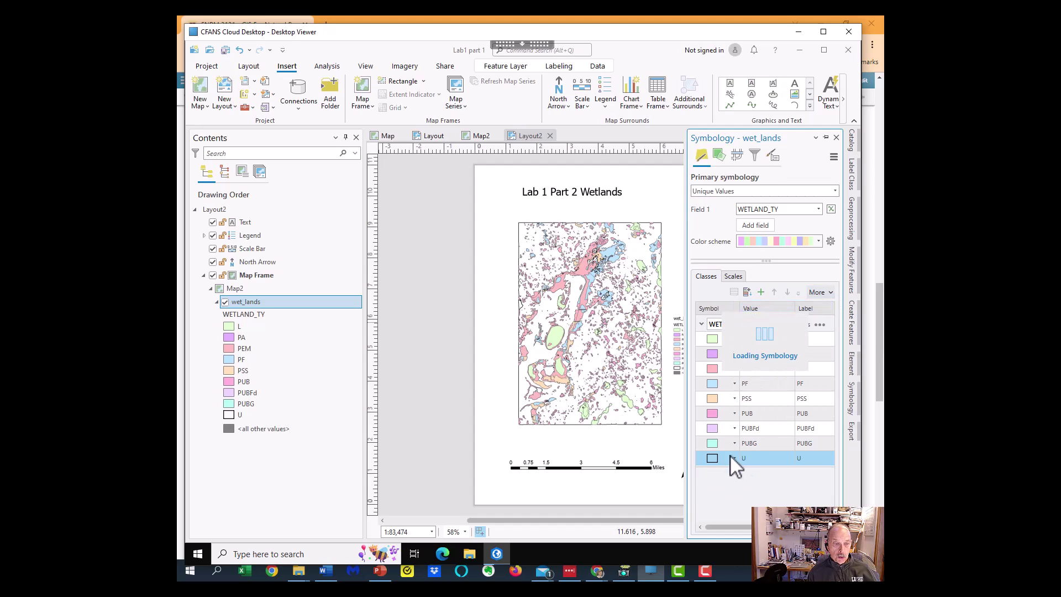
{"action": "left_click", "coordinate": [418, 261]}
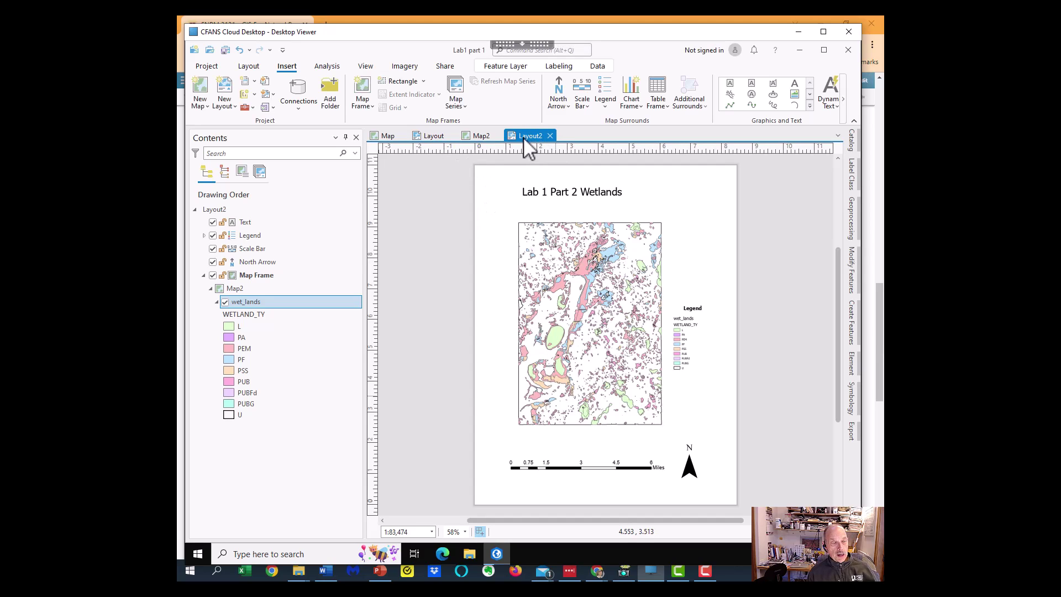
Step: Export Layout2 from the Share tab as the PDF file Layout2.pdf
{"action": "left_click", "coordinate": [444, 67]}
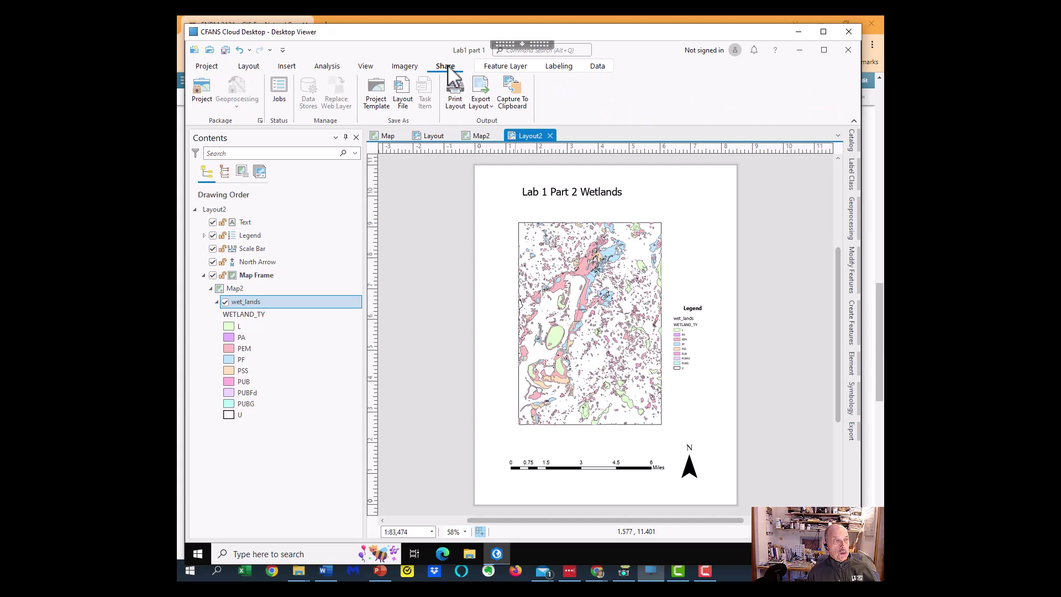
{"action": "left_click", "coordinate": [479, 99]}
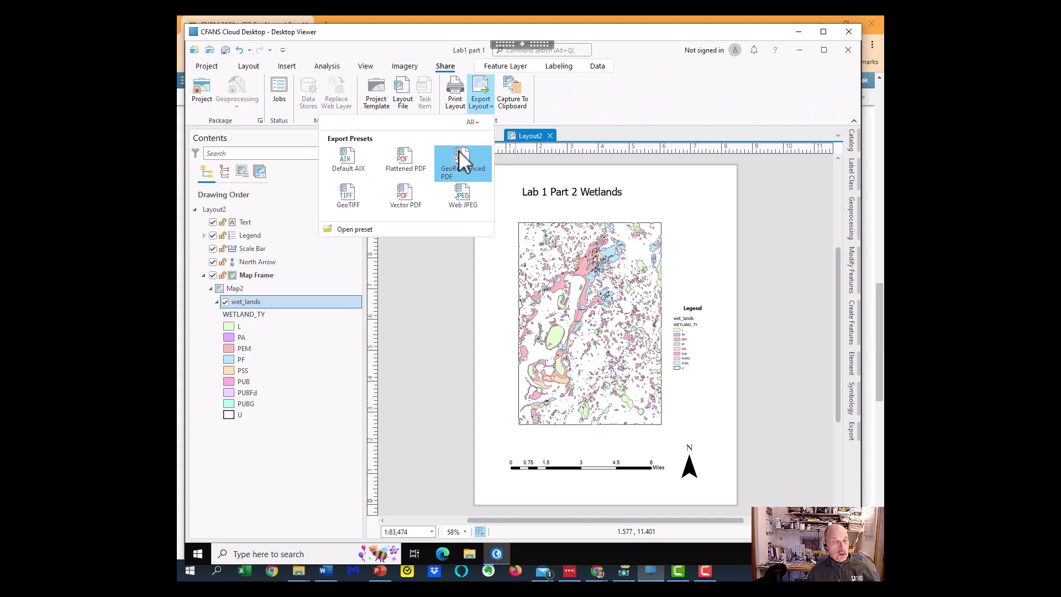
{"action": "key", "text": "Escape"}
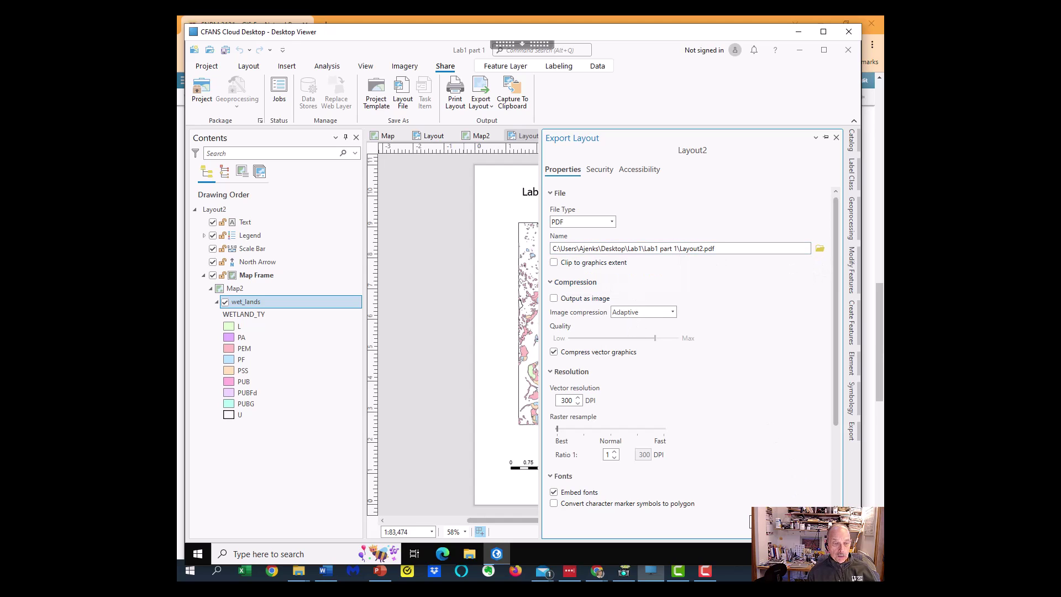
{"action": "left_click", "coordinate": [816, 522]}
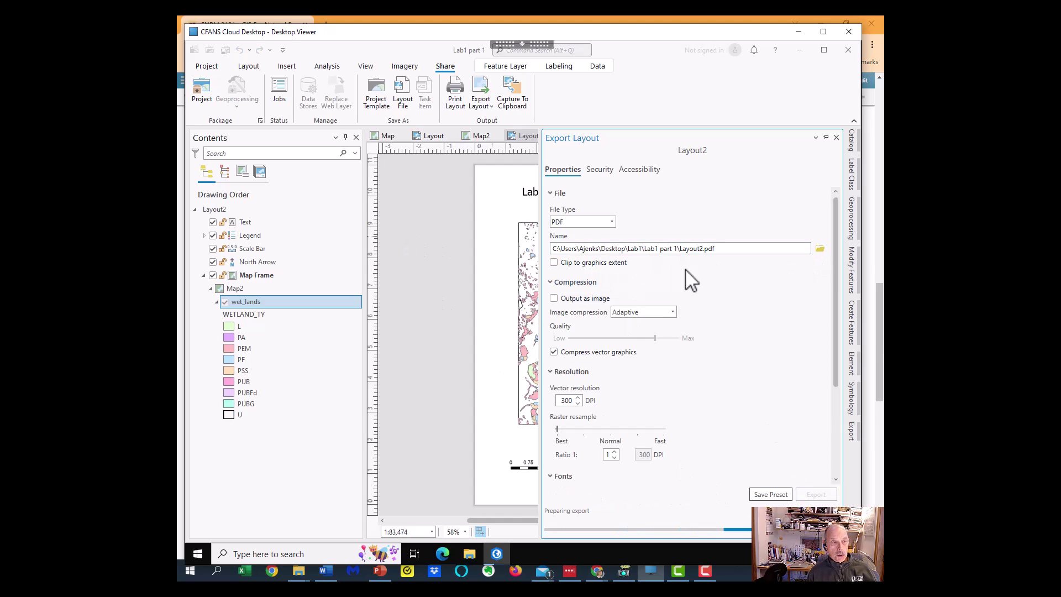